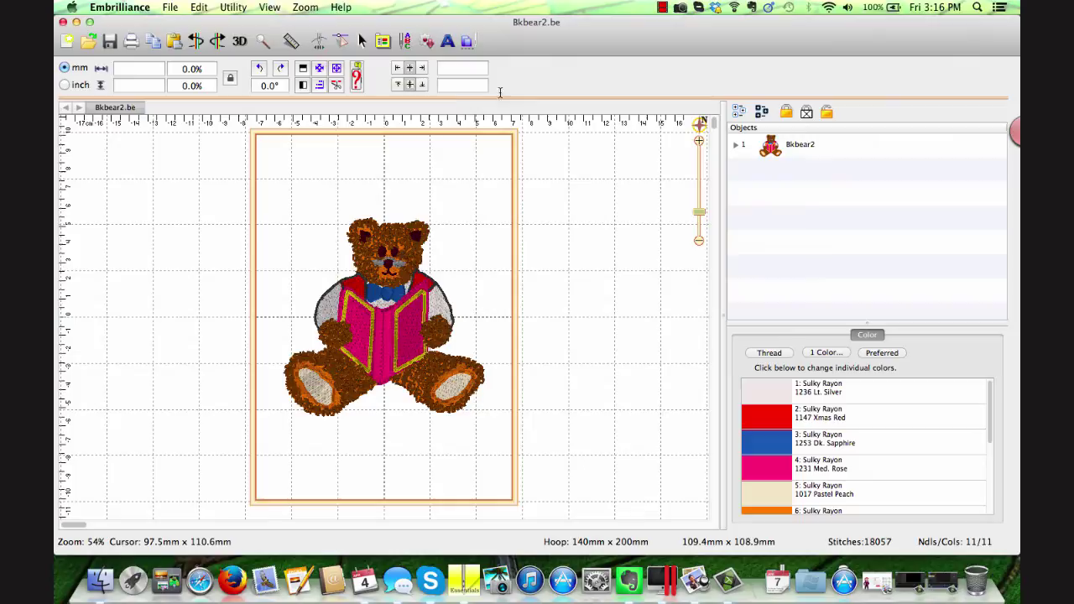
Set the hoop to JEF format at 140mm x 200mm and confirm.
{"action": "left_click", "coordinate": [382, 42]}
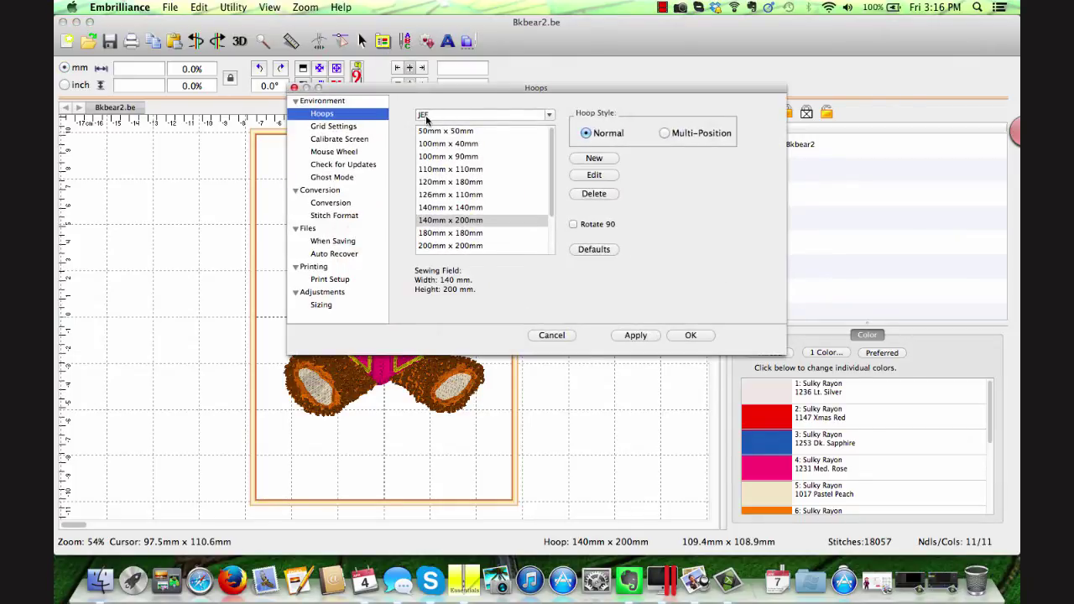
{"action": "left_click", "coordinate": [550, 115]}
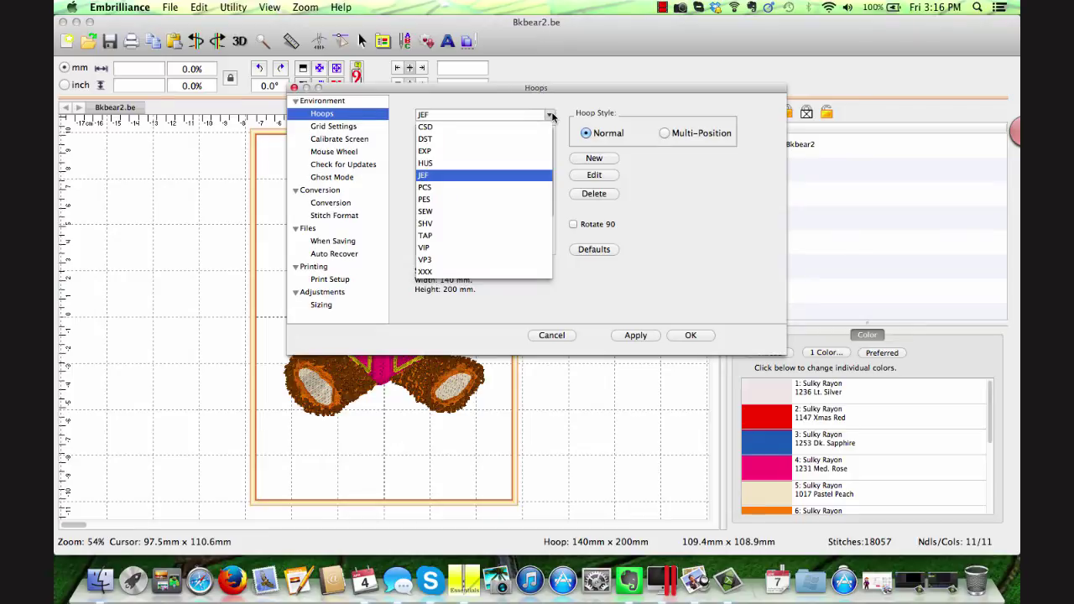
{"action": "left_click", "coordinate": [552, 116]}
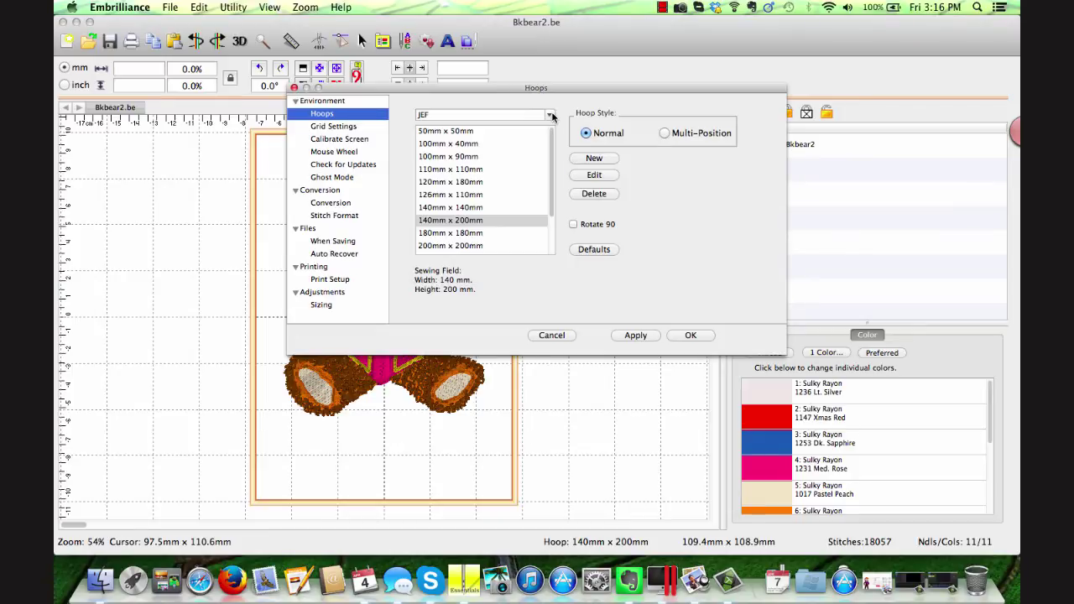
{"action": "left_click", "coordinate": [466, 222]}
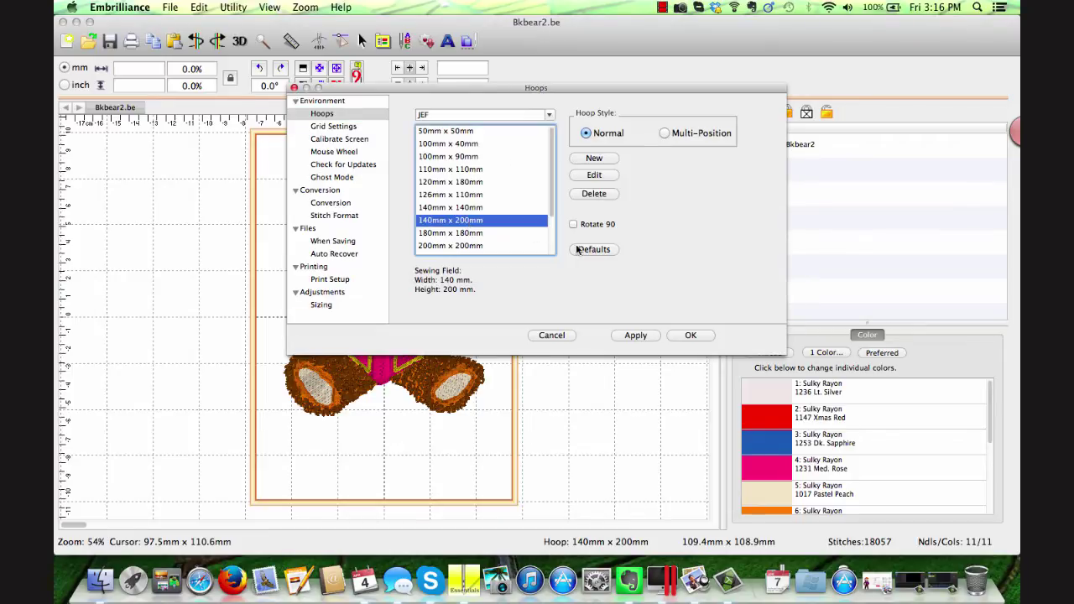
{"action": "left_click", "coordinate": [682, 335]}
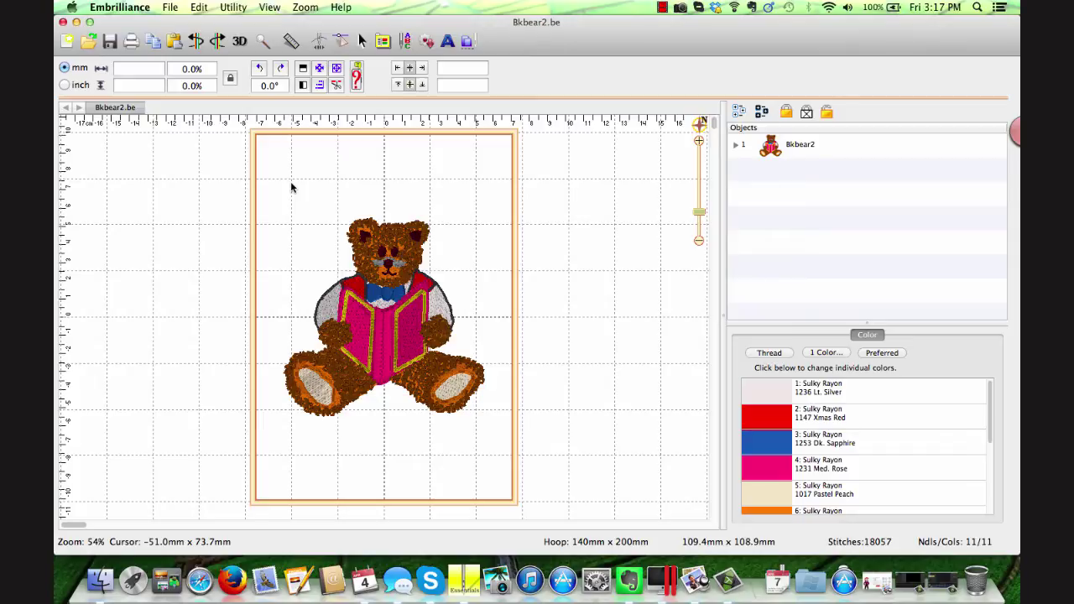
Start Save Stitch File As from the File menu for Bkbear2.jef.
{"action": "left_click", "coordinate": [171, 8]}
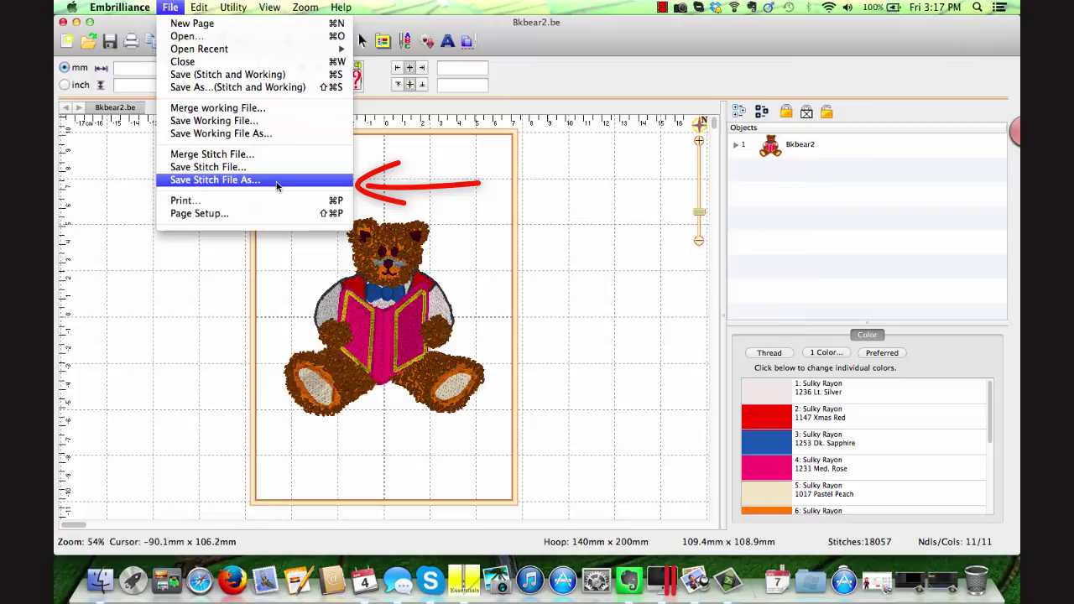
{"action": "left_click", "coordinate": [277, 181]}
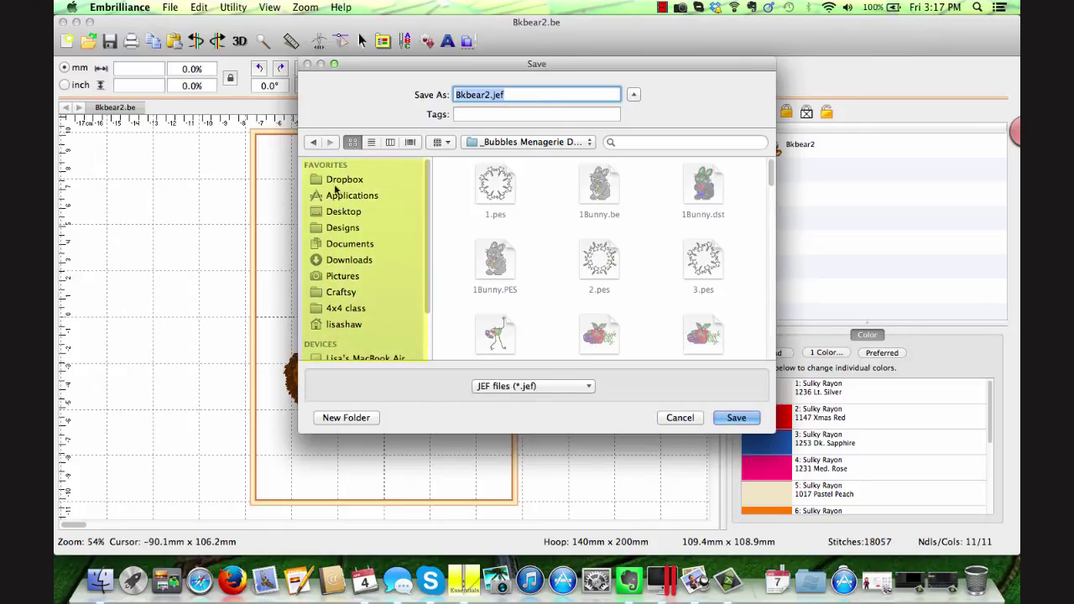
Point the save dialog at the BlueUSB drive with JEF files (*.jef) as the type.
{"action": "scroll", "coordinate": [426, 211], "scroll_direction": "down", "scroll_amount": 1}
{"action": "scroll", "coordinate": [426, 211], "scroll_direction": "down", "scroll_amount": 3}
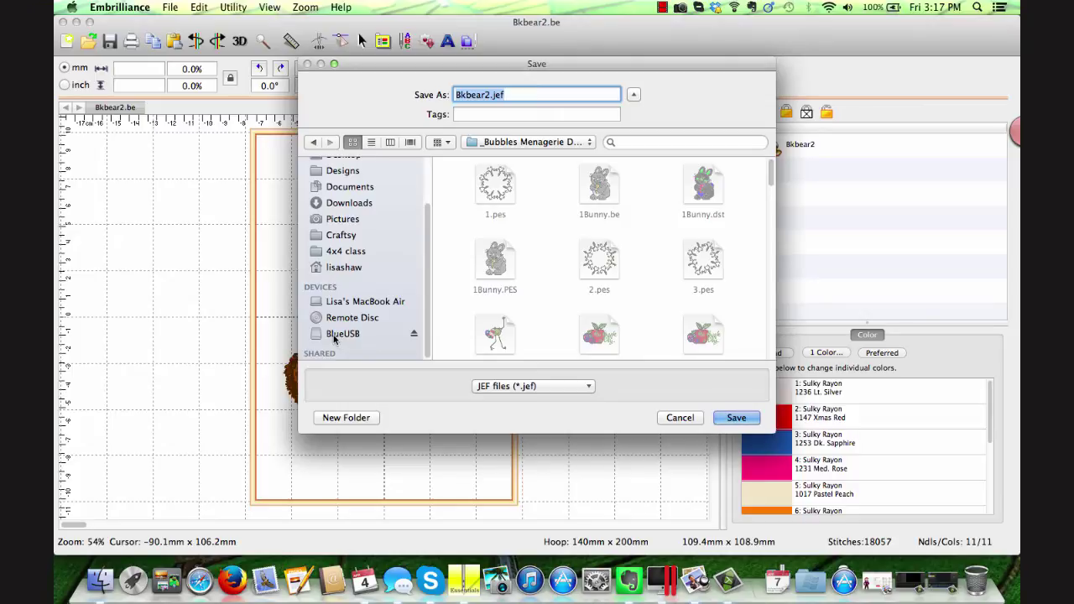
{"action": "left_click", "coordinate": [335, 339]}
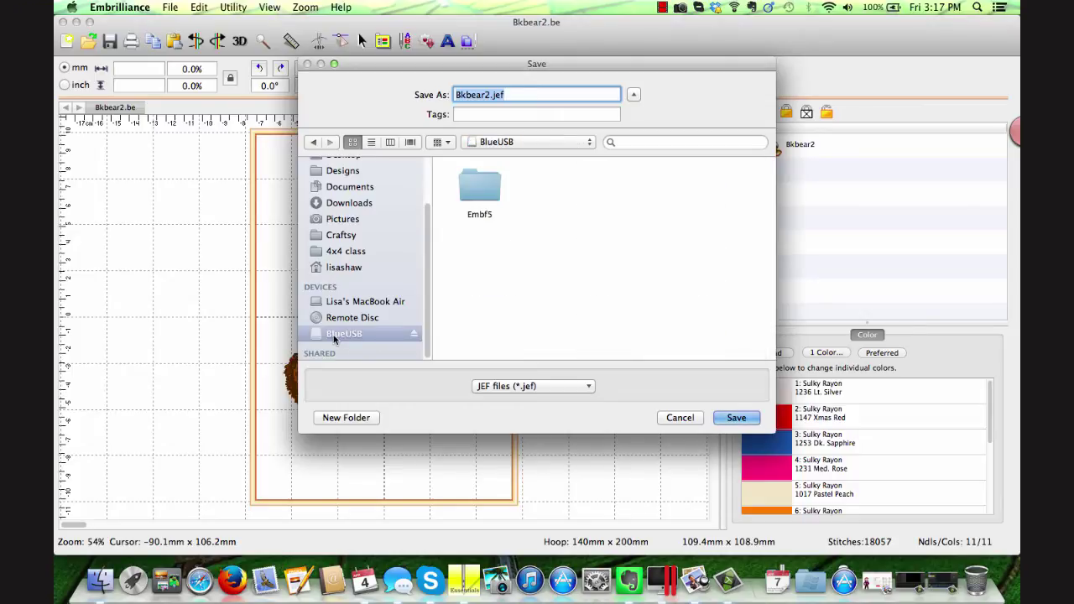
{"action": "left_click", "coordinate": [584, 386]}
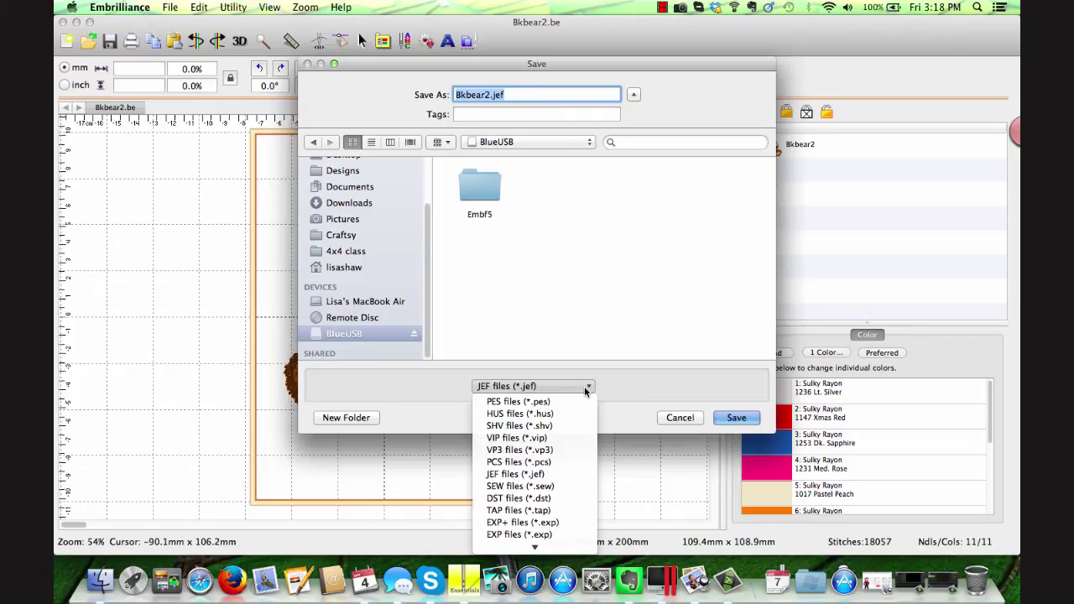
{"action": "left_click", "coordinate": [544, 475]}
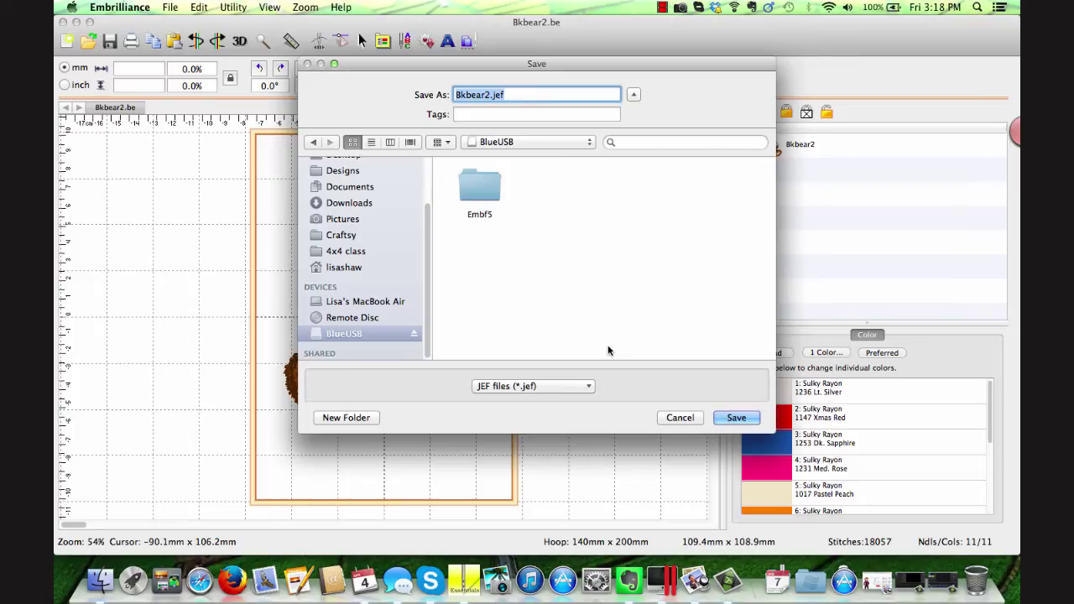
Save Bkbear2.jef into the Embf5/MyDesign folder on the drive.
{"action": "double_click", "coordinate": [479, 189]}
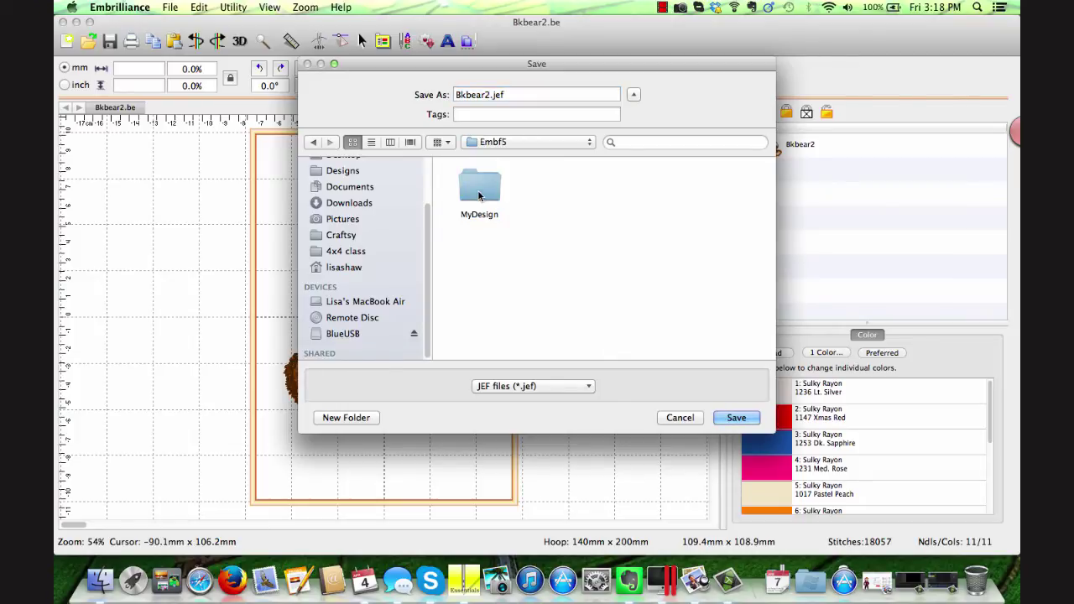
{"action": "double_click", "coordinate": [482, 192]}
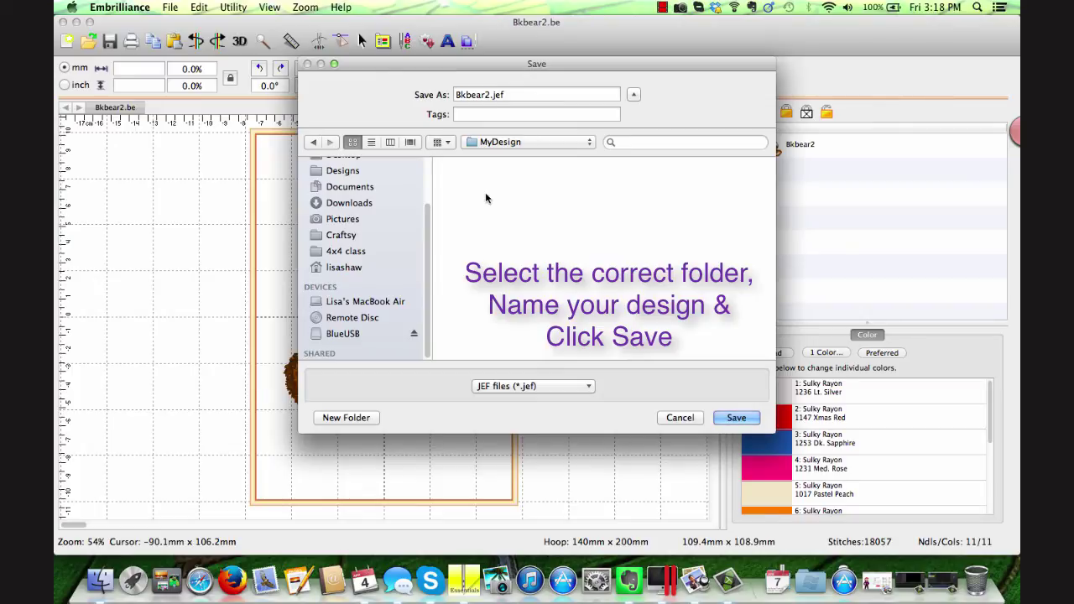
{"action": "left_click", "coordinate": [735, 418]}
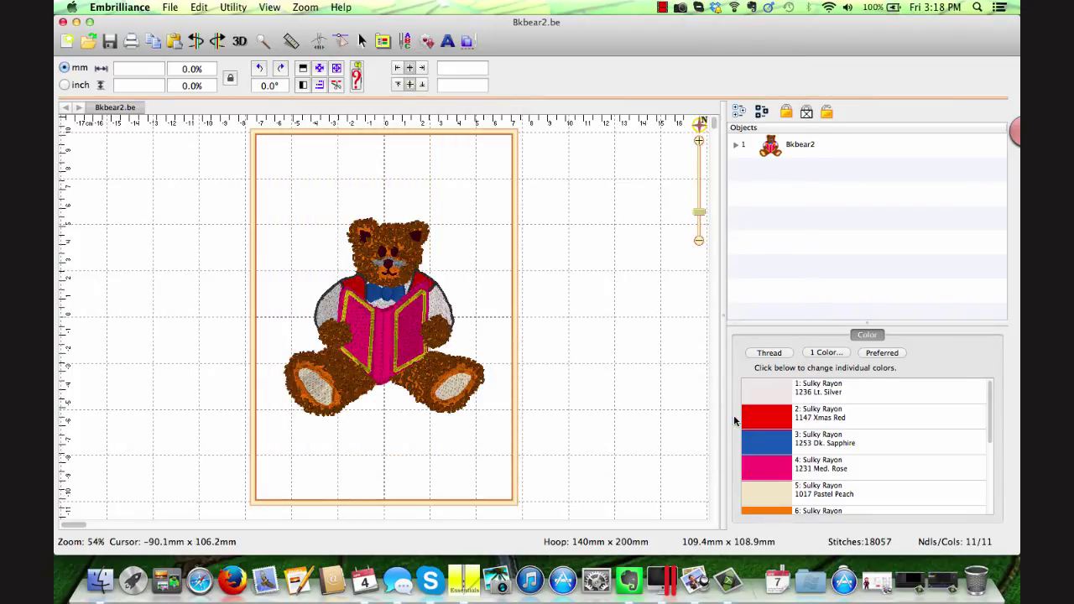